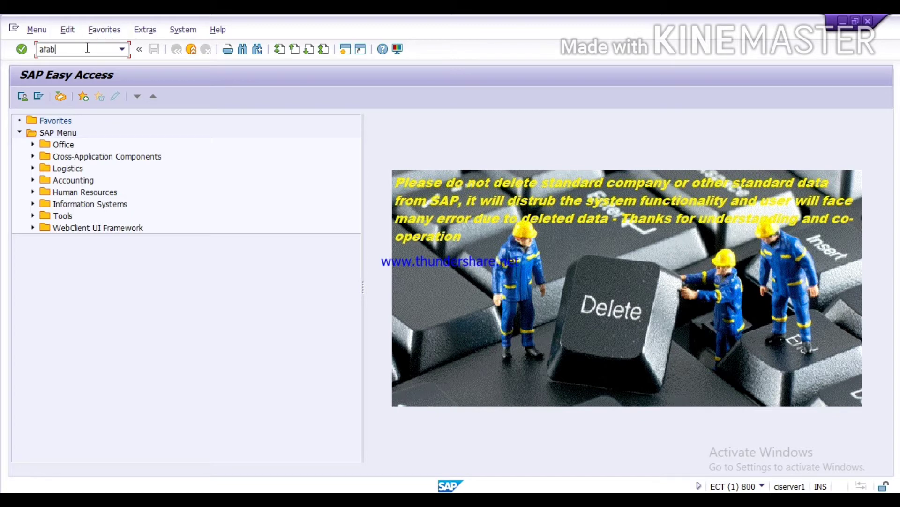
- Clear the afab transaction code from the command field
key("BackSpace")
key("BackSpace")
key("BackSpace")
key("BackSpace")
type("s")
key("BackSpace")
- Open the depreciation run's Execute program under Accounting, Financial Accounting, Fixed Assets, Periodic Processing in the SAP menu tree
left_click(33, 180)
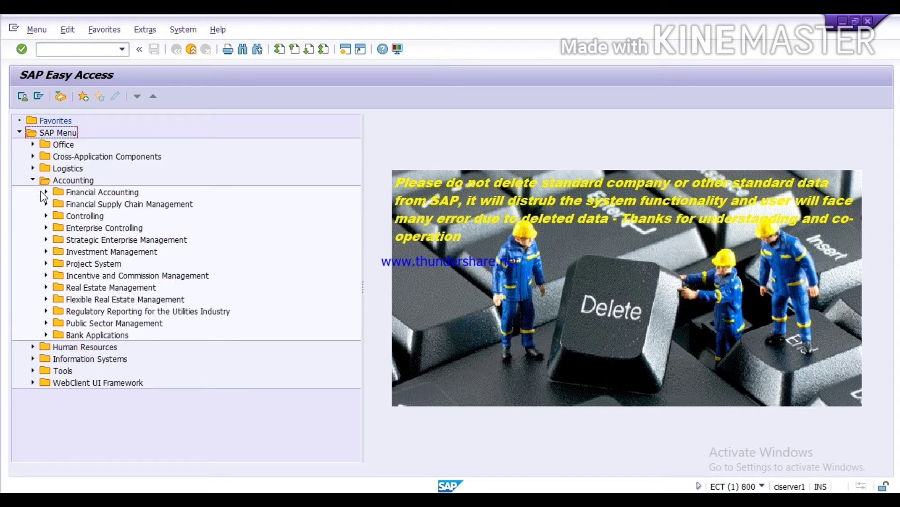
left_click(45, 192)
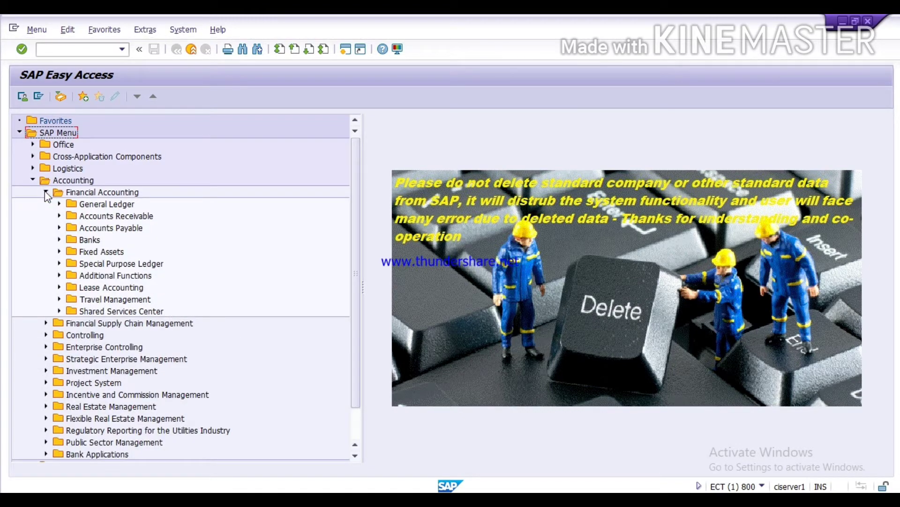
left_click(60, 253)
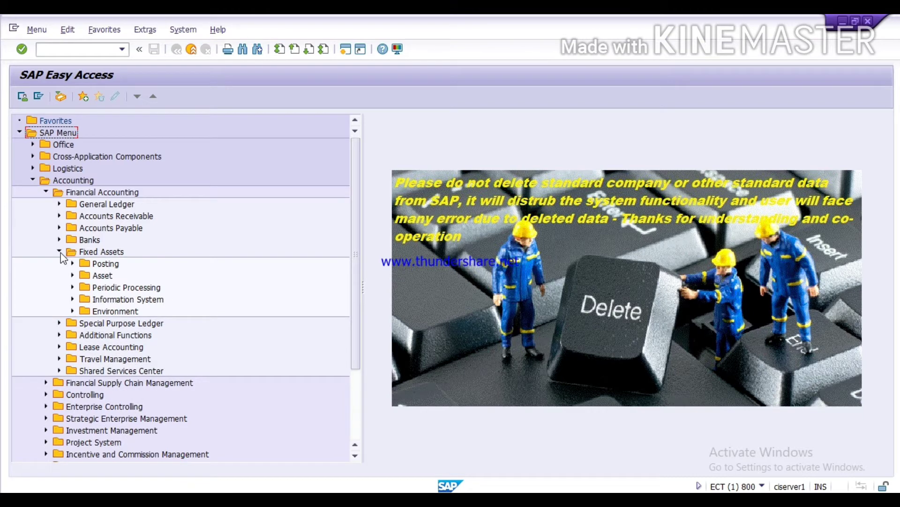
left_click(73, 287)
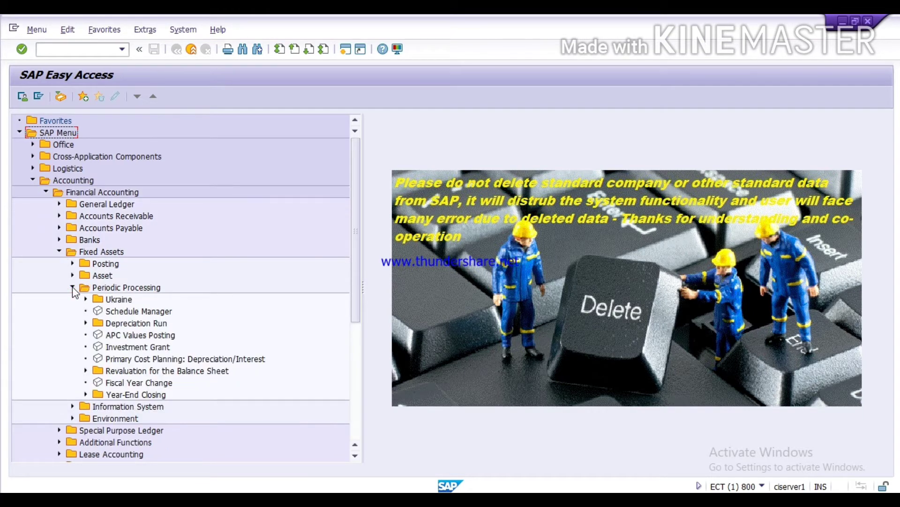
left_click(86, 323)
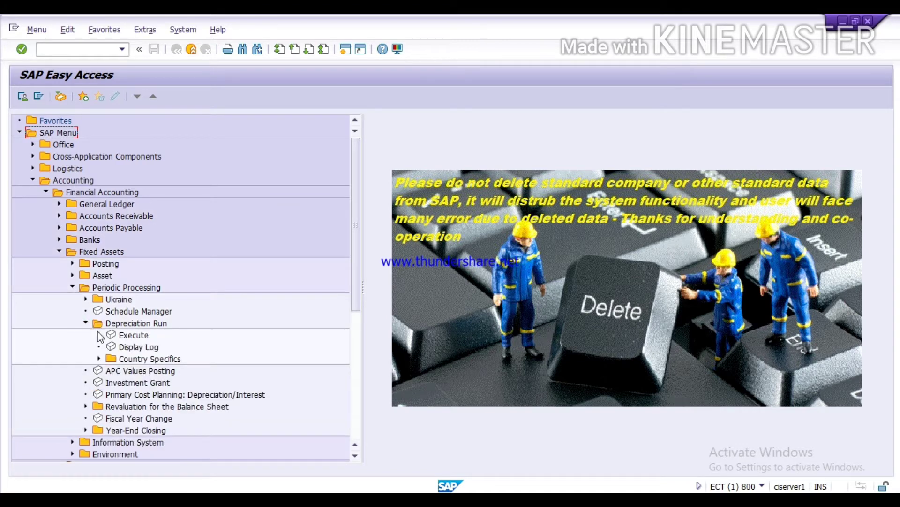
double_click(112, 337)
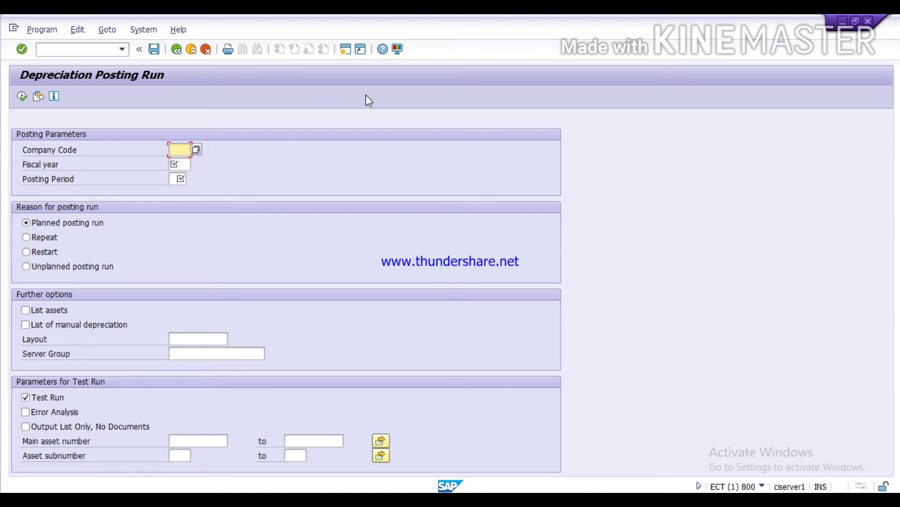
- Enter company code tata, fiscal year 2020 and posting period 05 as the posting parameters
type("tata")
left_click(182, 165)
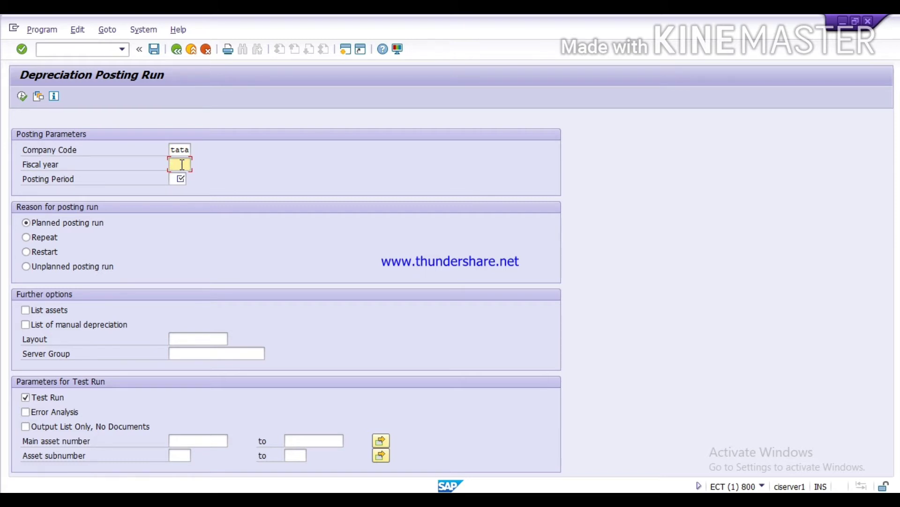
type("2020")
left_click(177, 179)
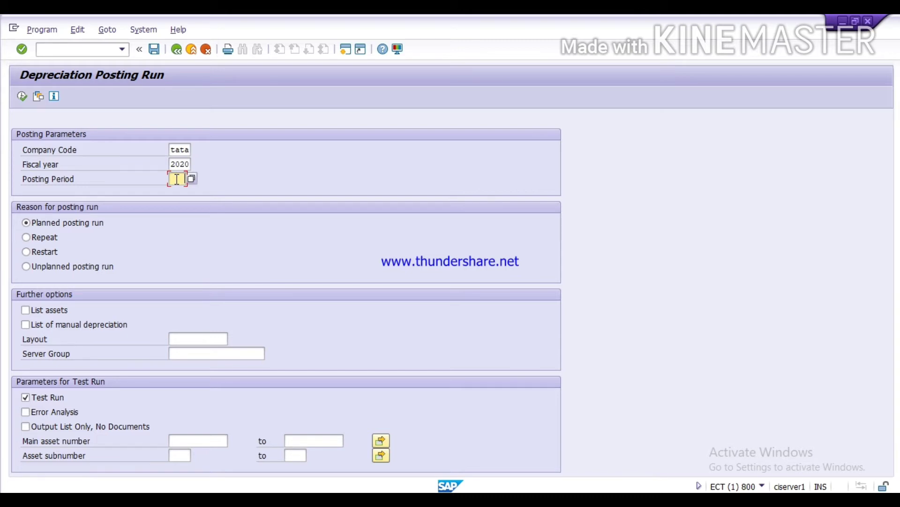
type("08")
key("BackSpace")
type("5")
- Try to execute a planned posting run as a test with List assets enabled, declining the detailed error description
left_click(39, 238)
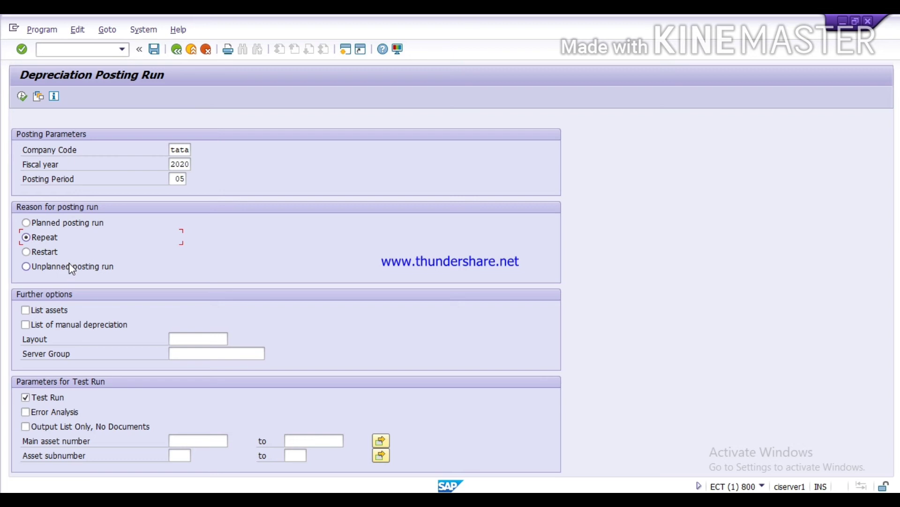
left_click(41, 224)
left_click(25, 310)
left_click(23, 97)
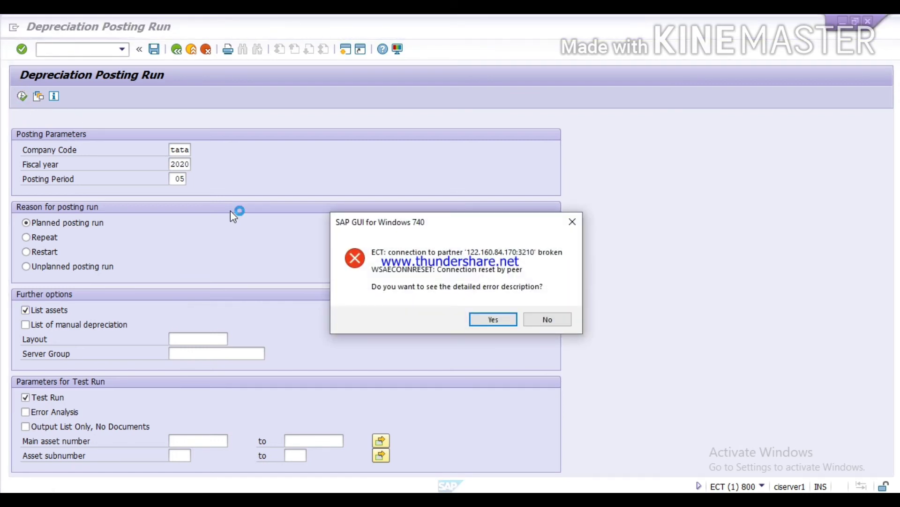
left_click(559, 317)
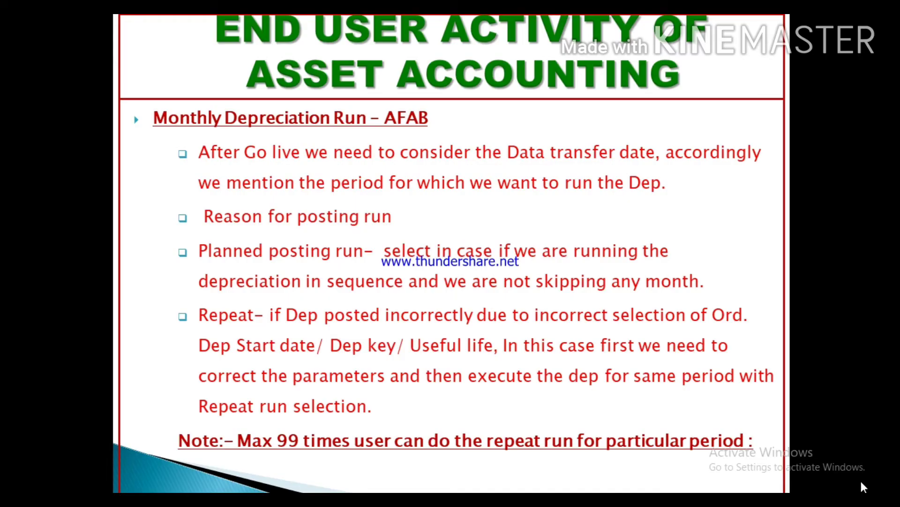
- Leave the slide show, return to SAP Easy Access and start transaction afab
key("Escape")
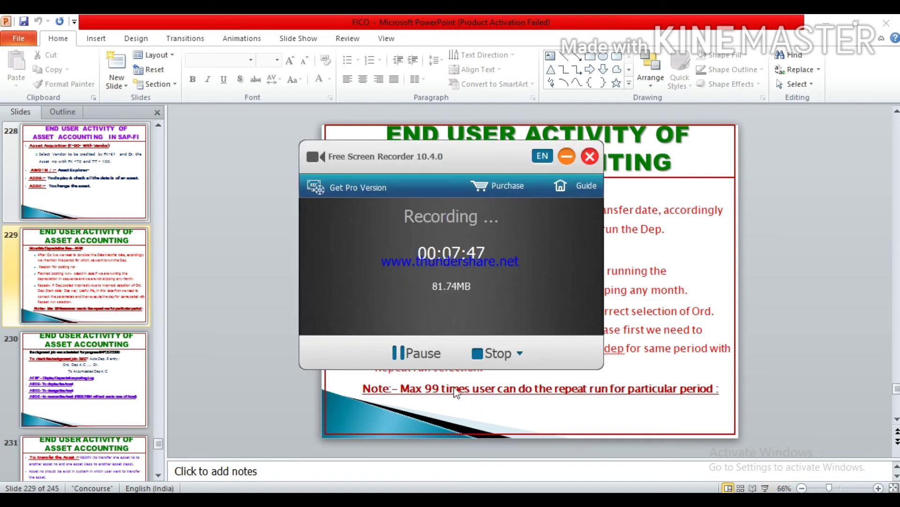
key("alt+Tab")
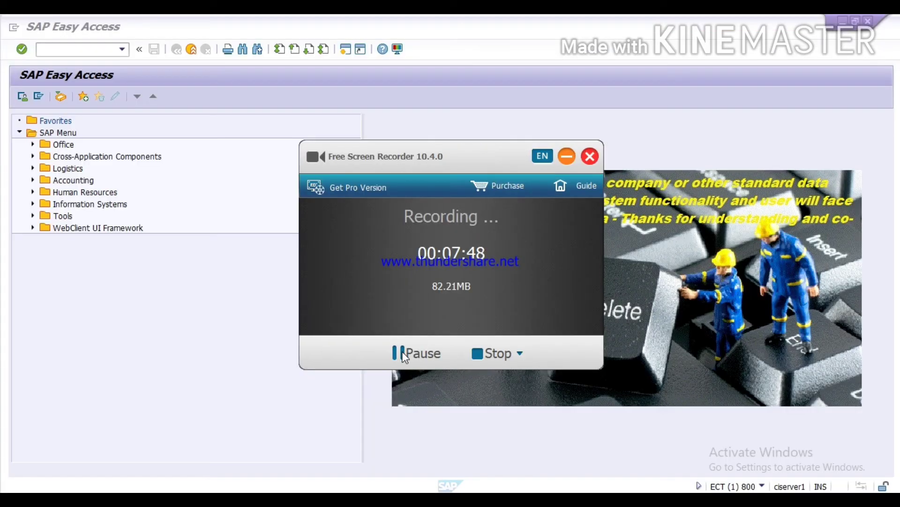
left_click(565, 154)
left_click(50, 49)
type("afab")
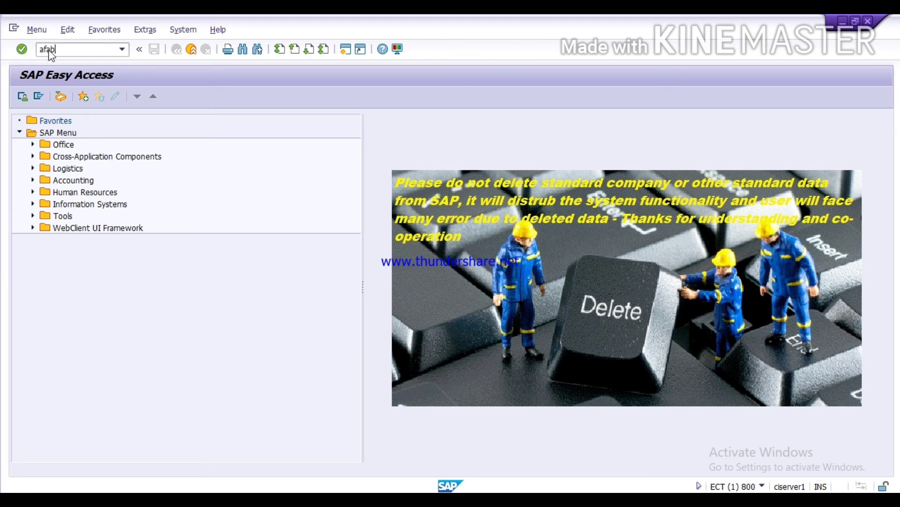
key("Return")
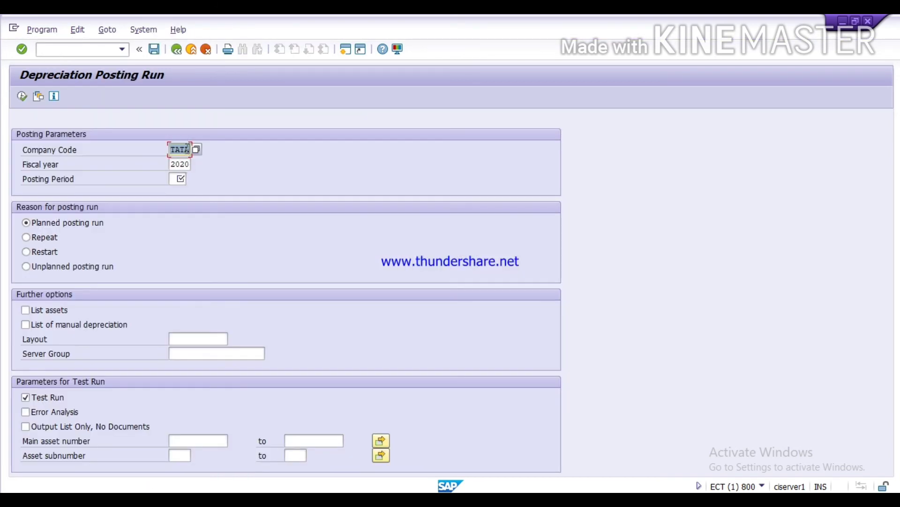
- Keep the prefilled company code and fiscal year, and set the posting period to 06
key("Tab")
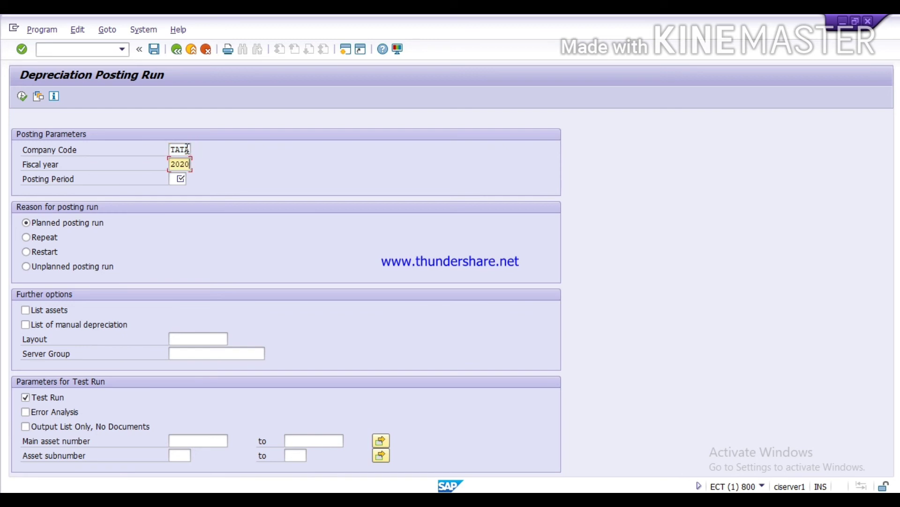
key("Tab")
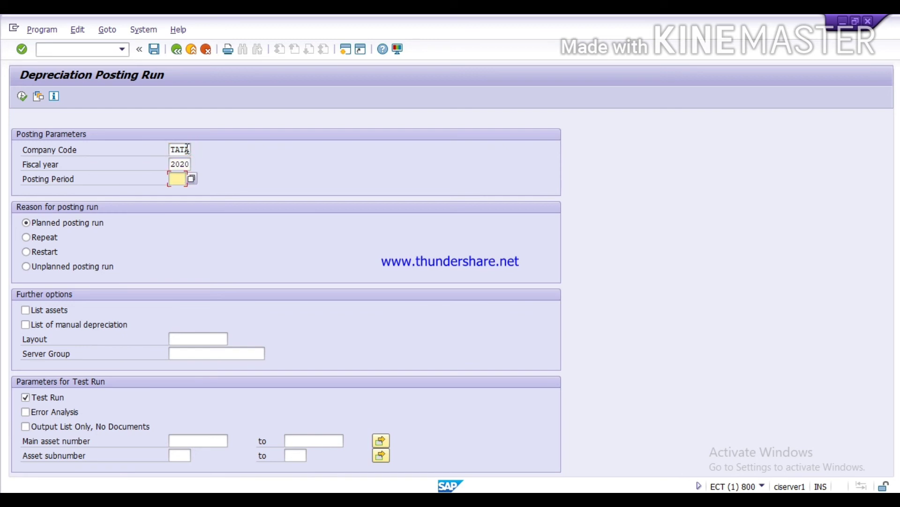
type("06")
key("Tab")
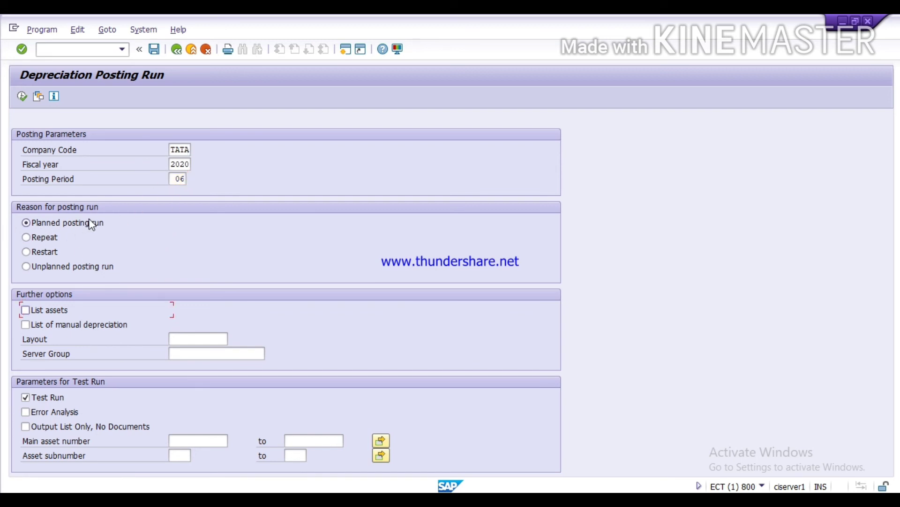
- Enable List assets and execute the depreciation test run, agreeing to continue despite the online processing limit
left_click(27, 310)
left_click(23, 96)
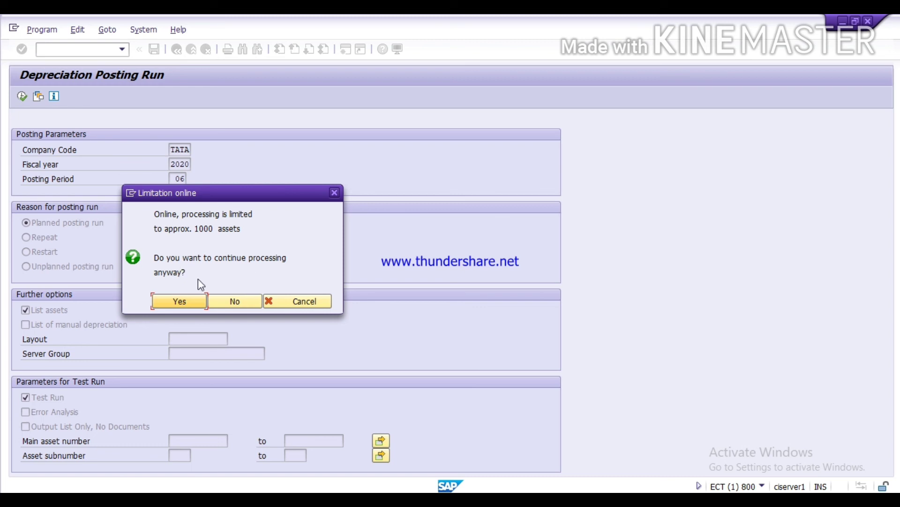
left_click(189, 303)
key("Return")
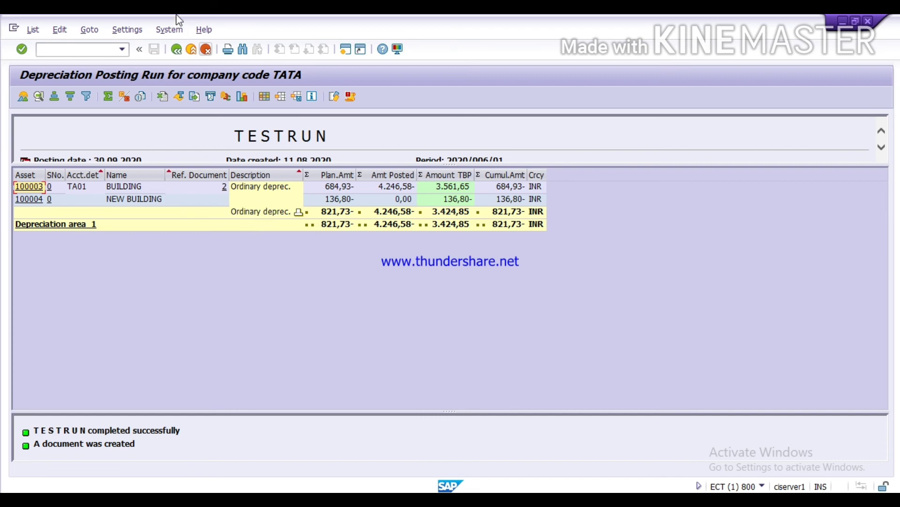
- Return from the test results, turn off Test Run and execute the posting run in the background, accepting the future-period warning
left_click(177, 50)
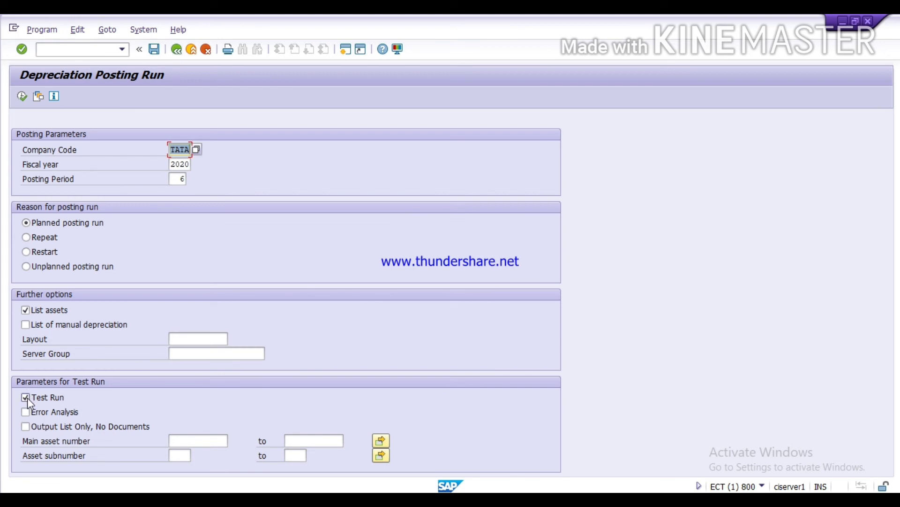
left_click(26, 397)
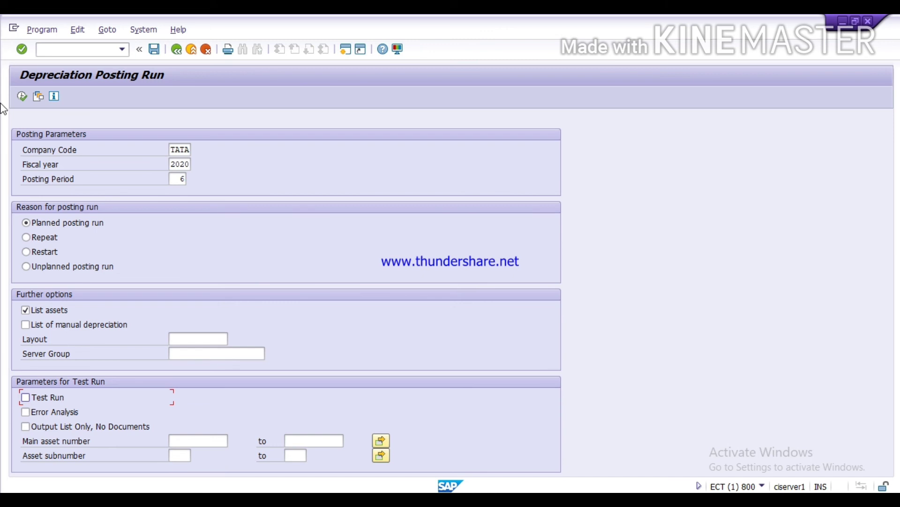
left_click(40, 31)
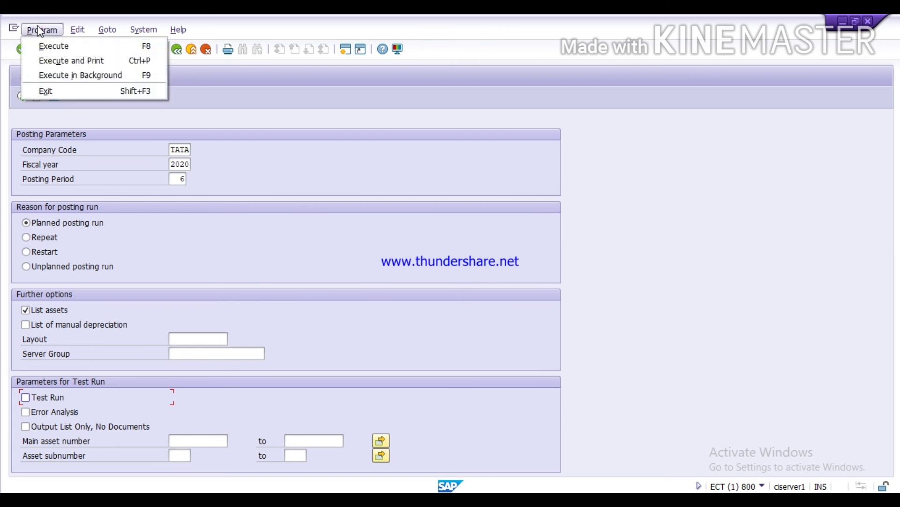
left_click(53, 78)
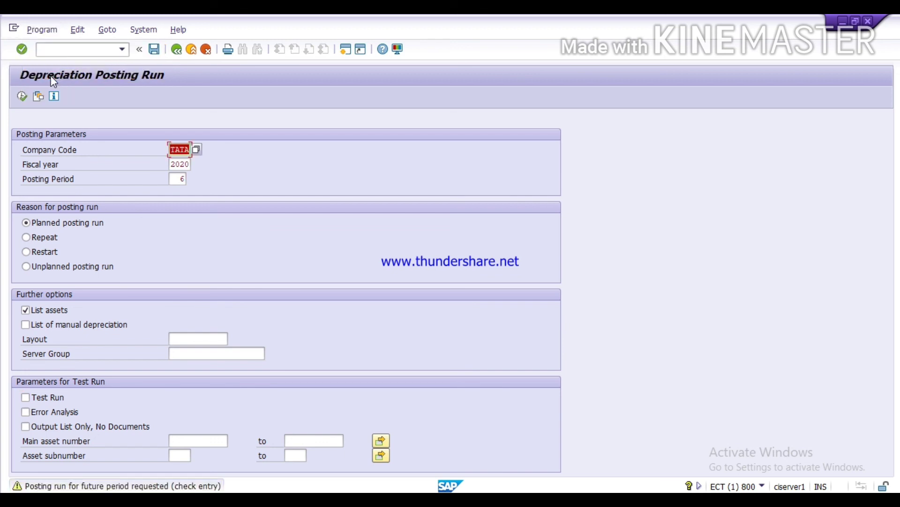
key("Return")
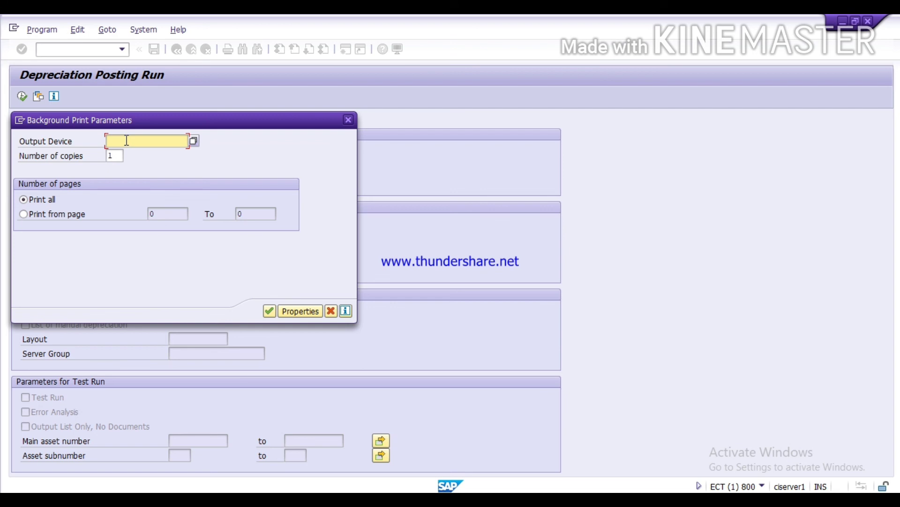
- Set the background print output device to lp01 and schedule the job with an immediate start
type("lpo1")
key("BackSpace")
key("BackSpace")
type("01")
left_click(269, 310)
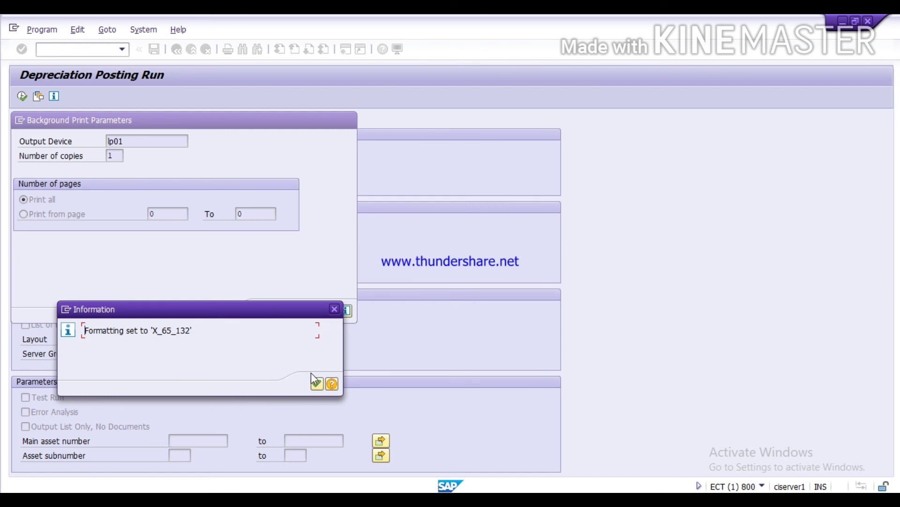
left_click(320, 387)
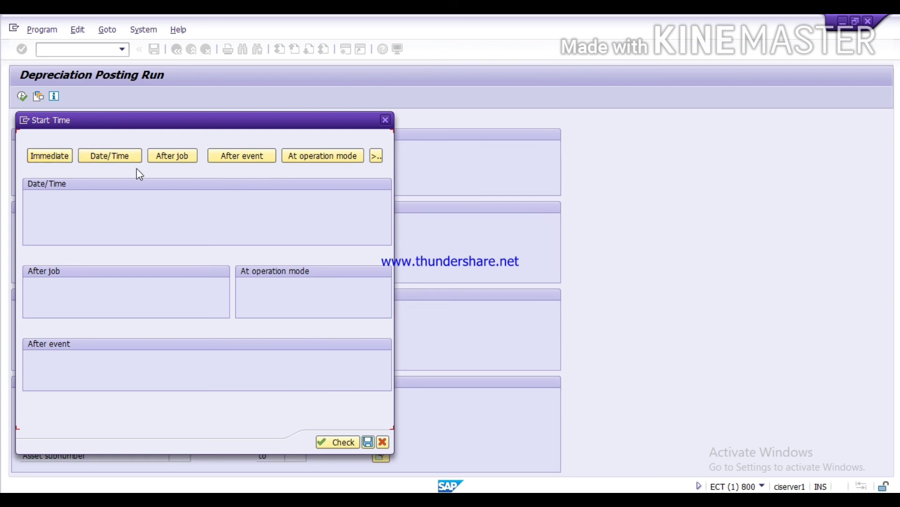
left_click(50, 156)
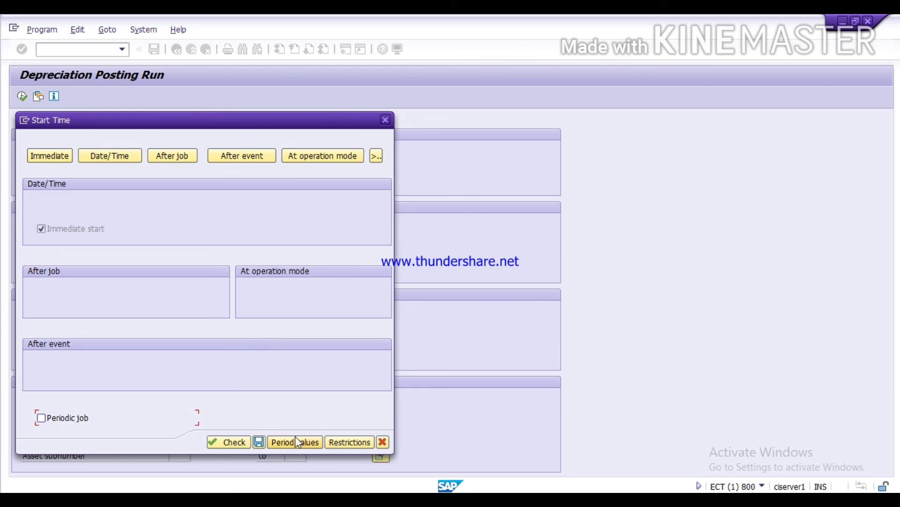
left_click(260, 442)
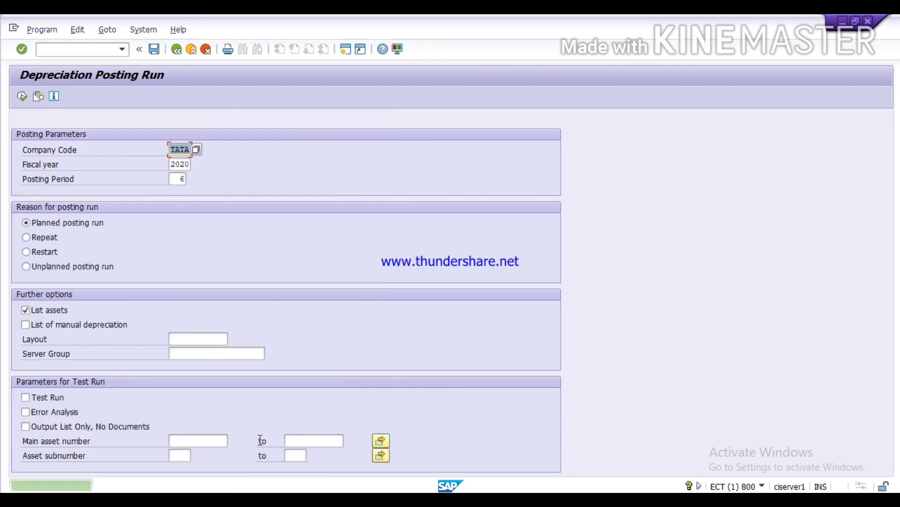